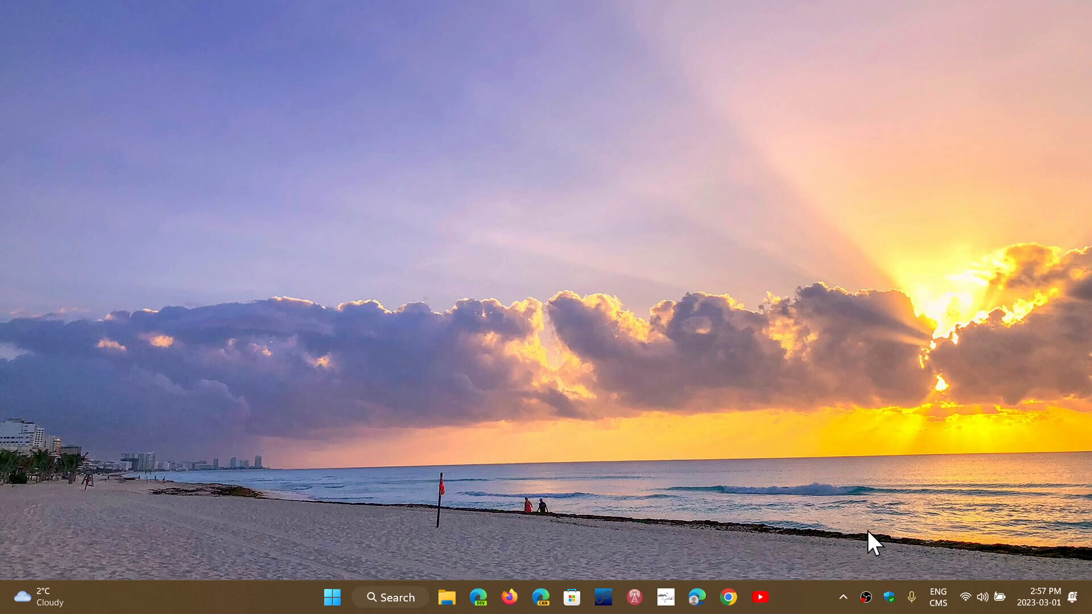
Launch Settings from the Start menu's pinned apps.
left_click(332, 597)
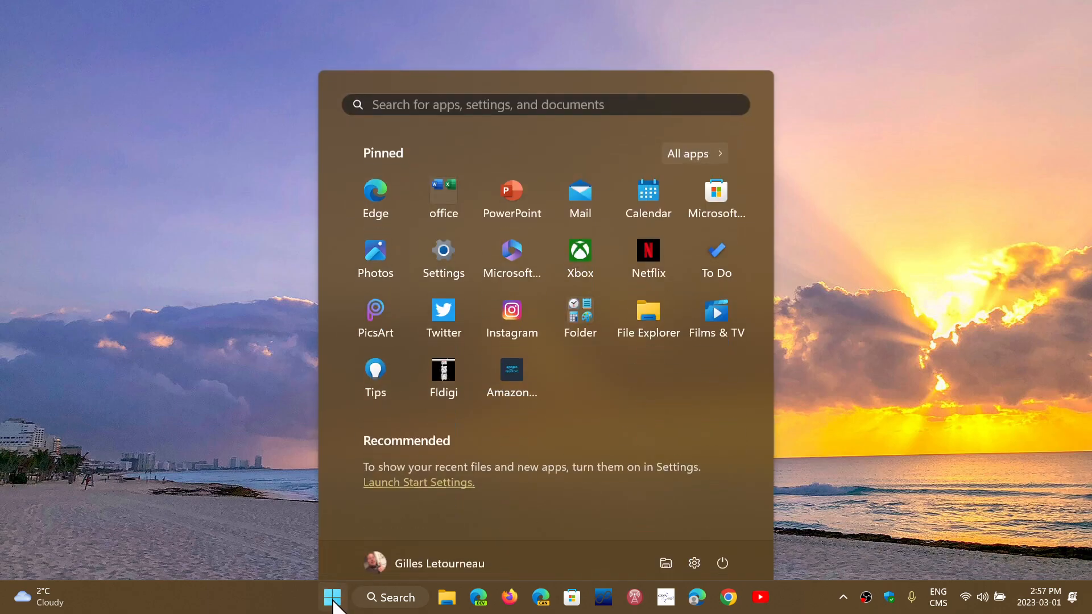
left_click(448, 238)
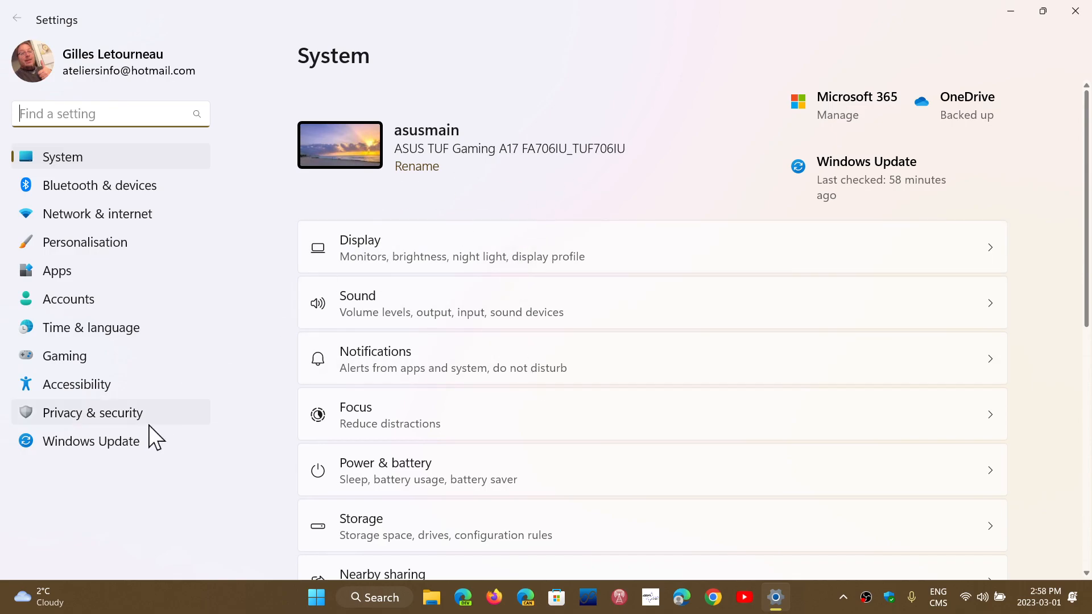
Go to the Windows Update page from the Settings sidebar.
left_click(144, 450)
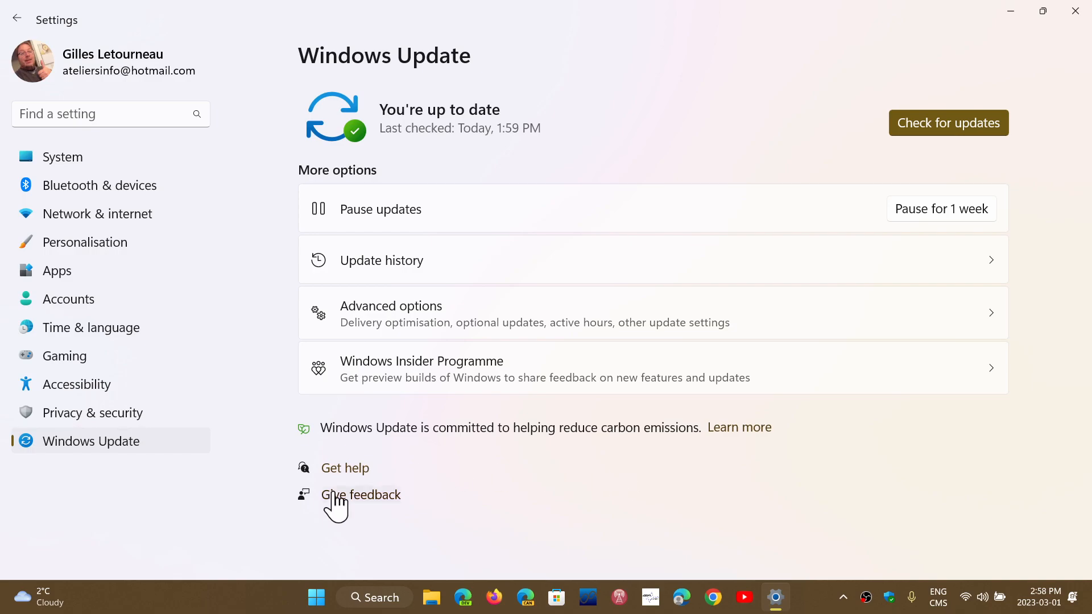
left_click(39, 597)
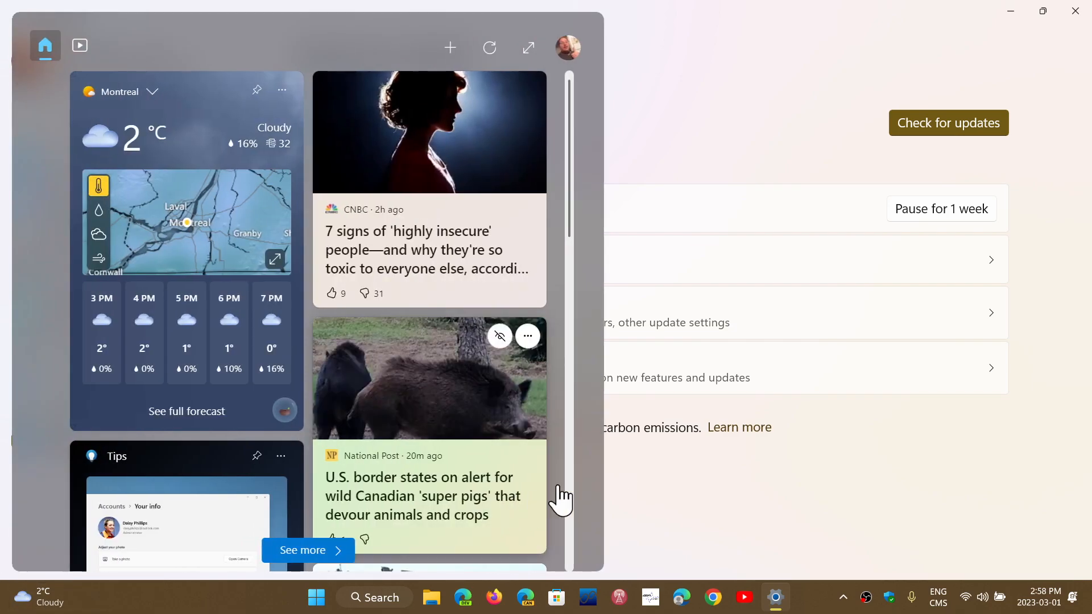
left_click(879, 439)
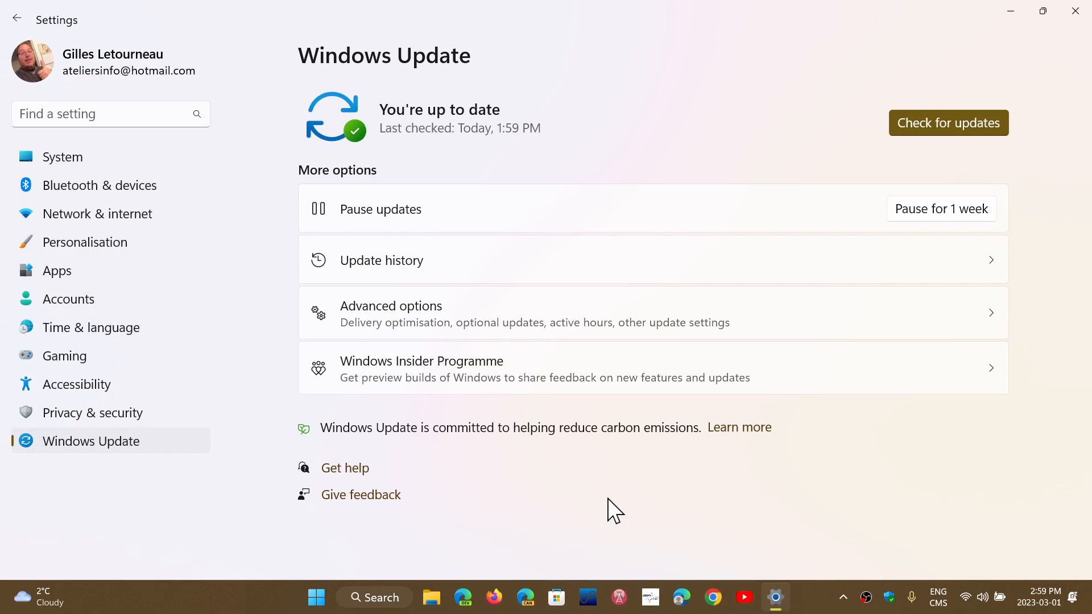
View Update history showing cumulative update KB5022913 installed 2023-03-01, then close Settings.
left_click(523, 250)
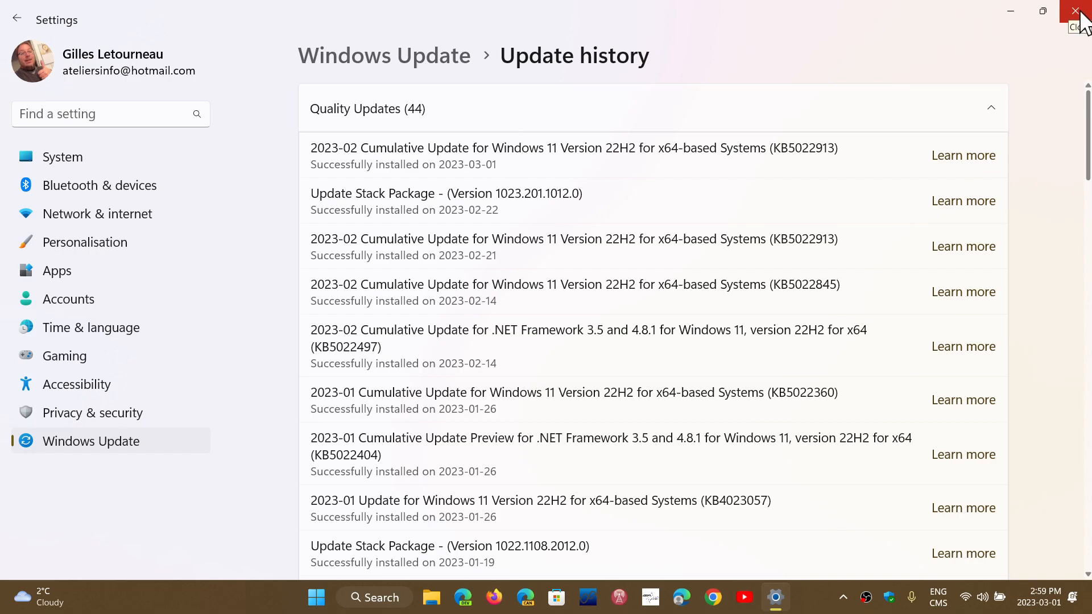
left_click(1080, 14)
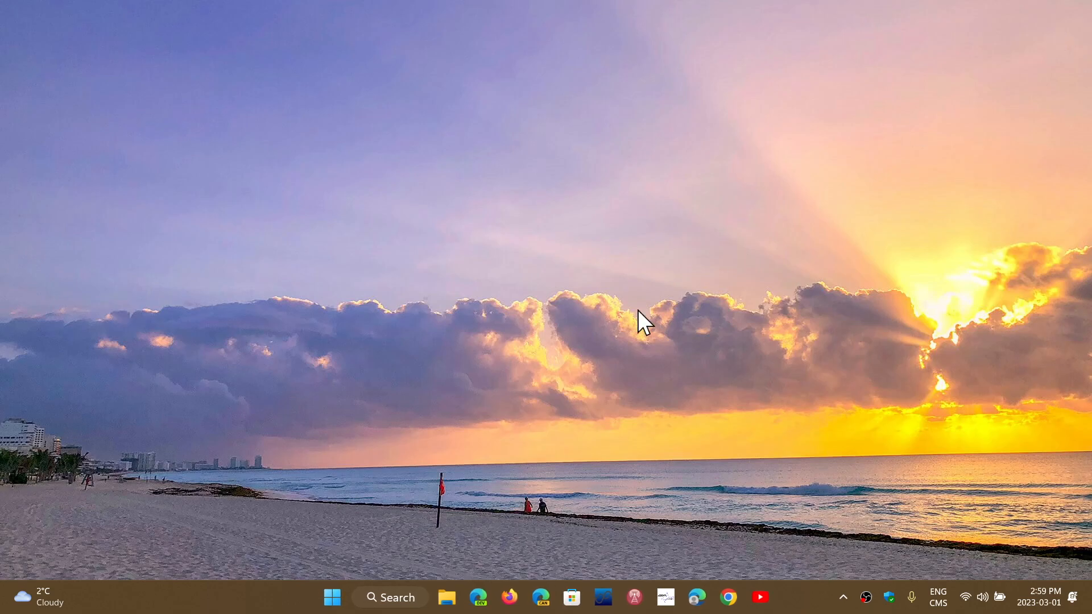
left_click(387, 598)
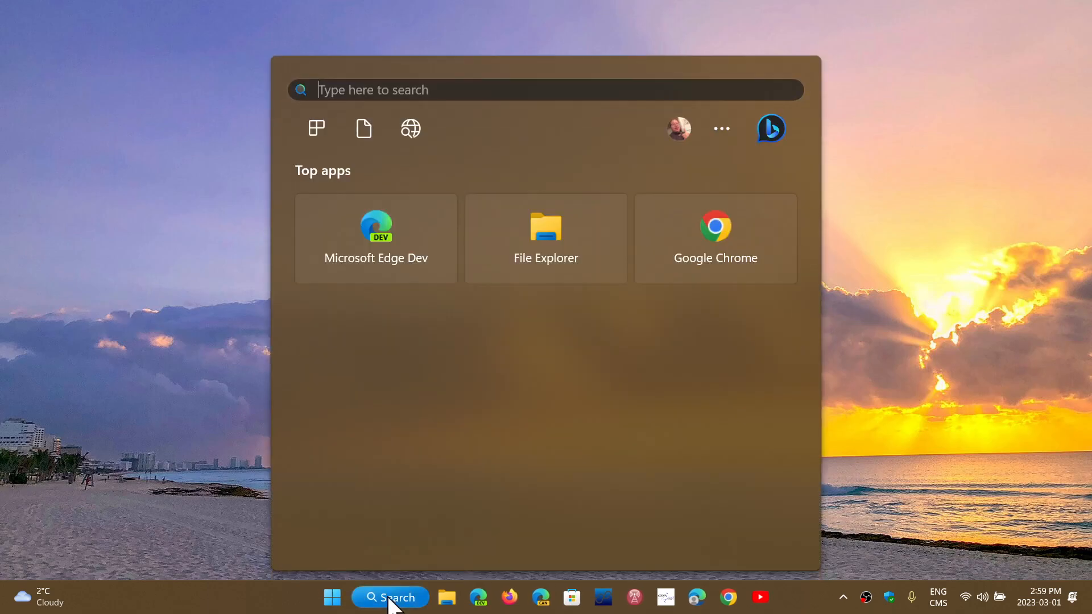
type("winver")
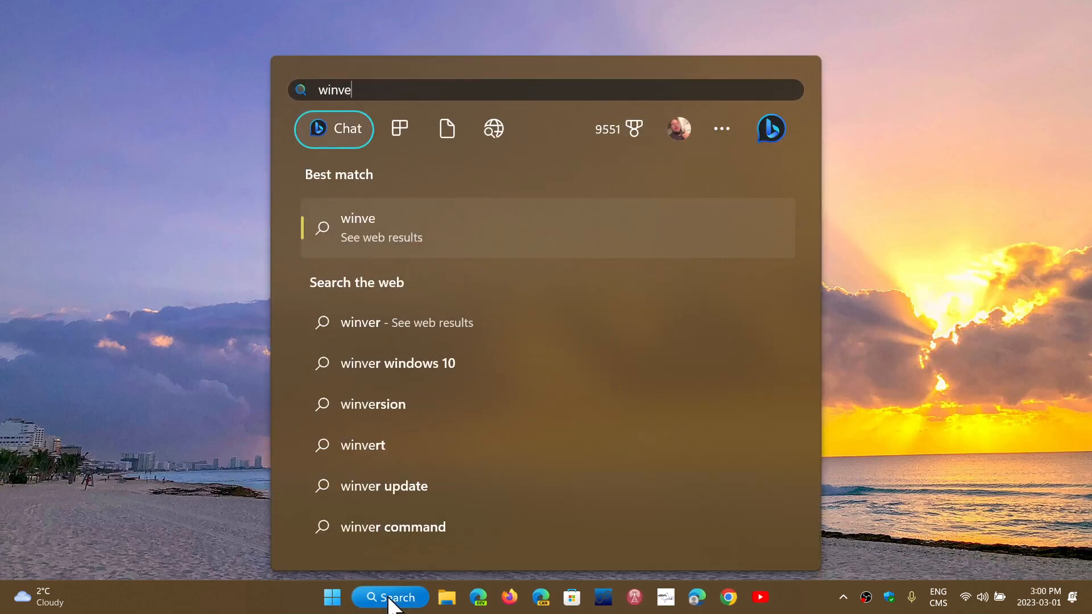
left_click(477, 234)
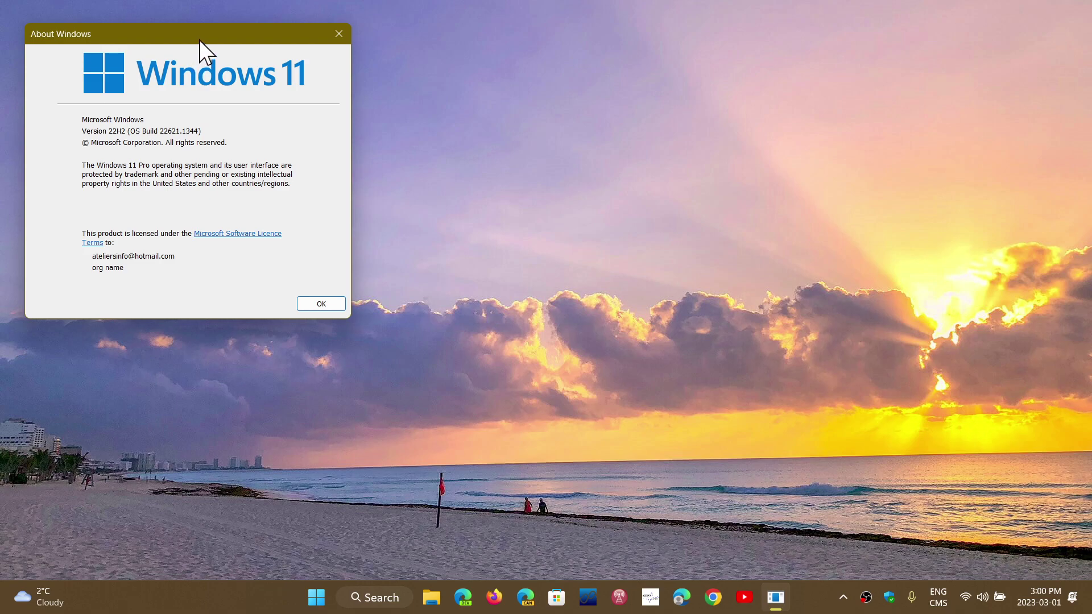
left_click_drag(199, 40, 447, 180)
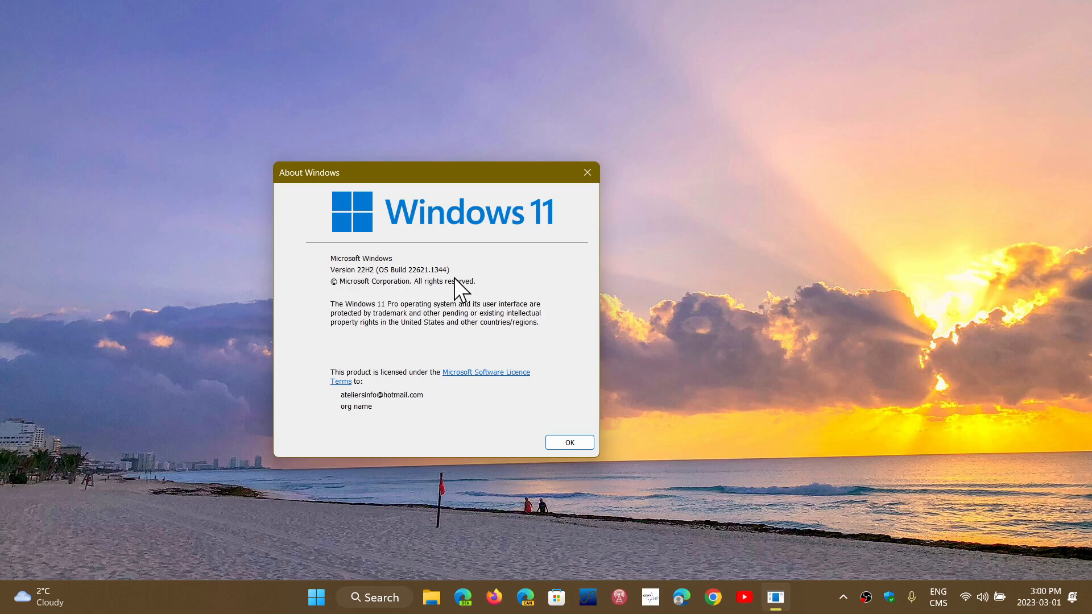
left_click(586, 172)
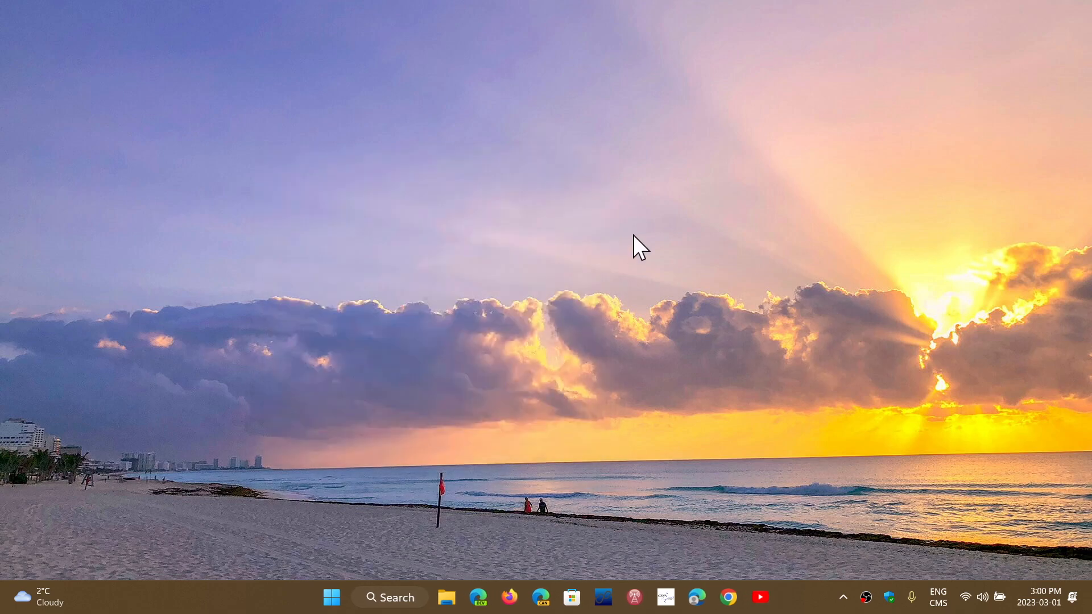